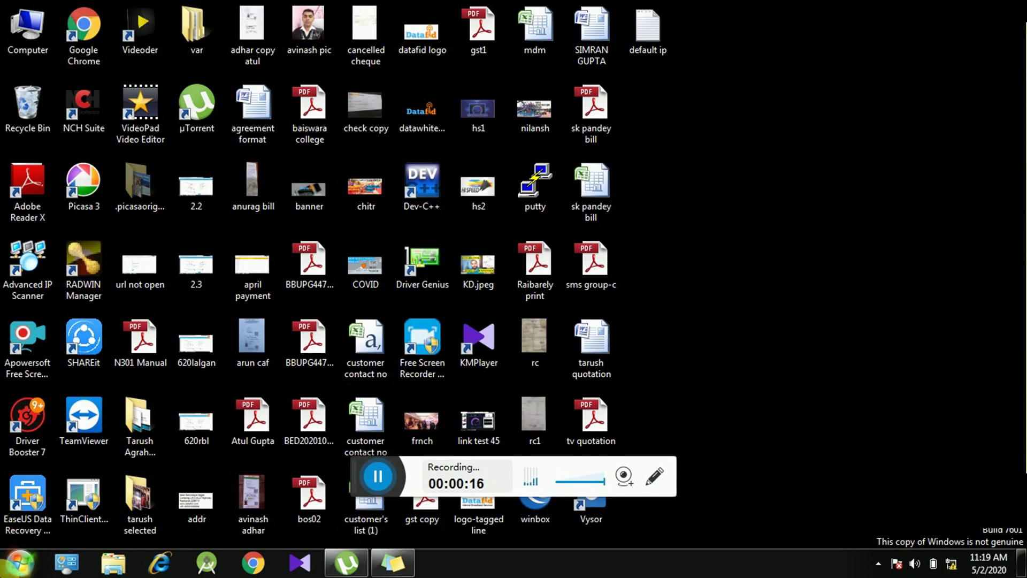
Step: Run ipconfig in Command Prompt to read IPv4 address 192.168.0.100 and gateway 192.168.0.1
click(19, 563)
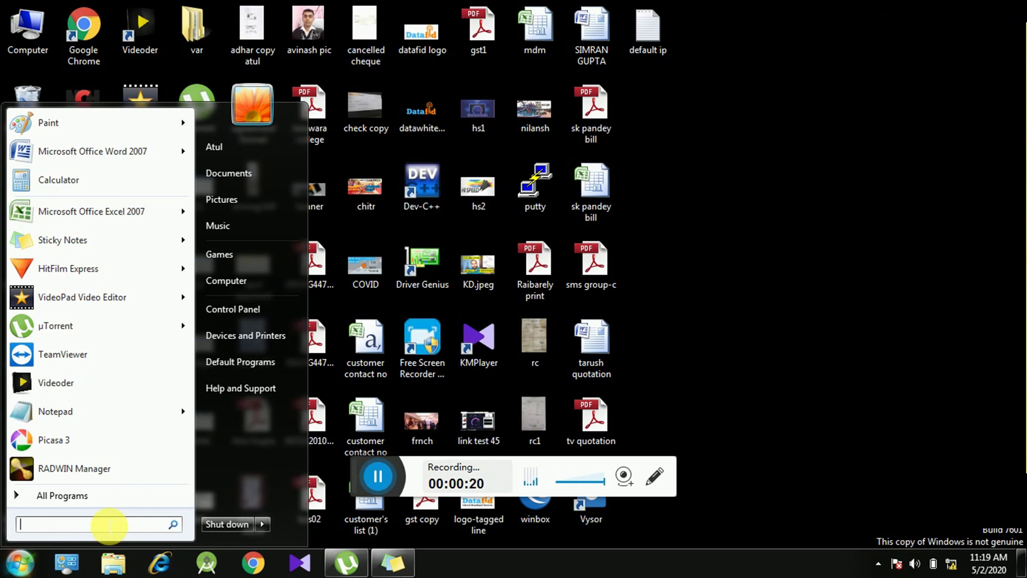
text(cmd)
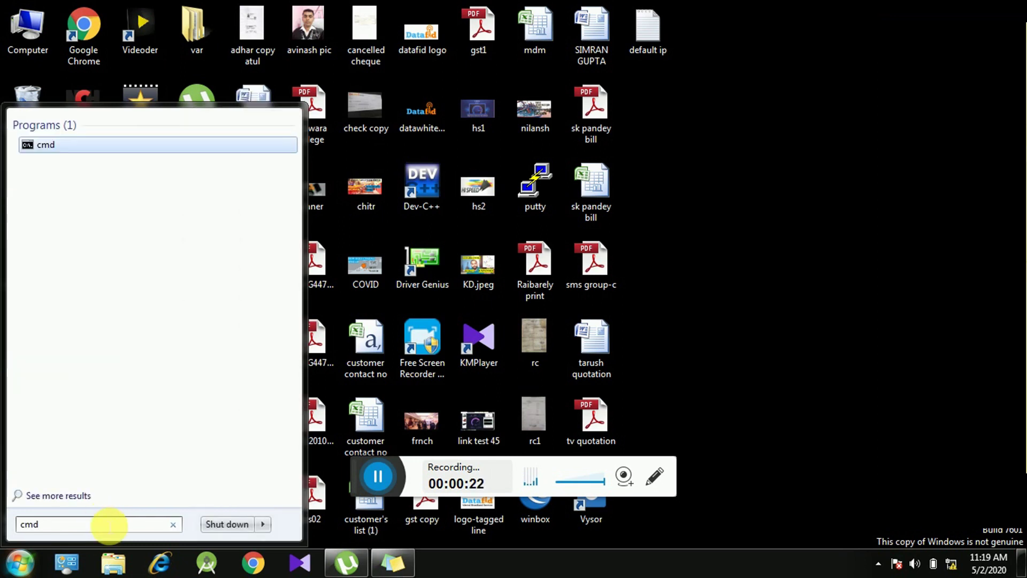
key(Return)
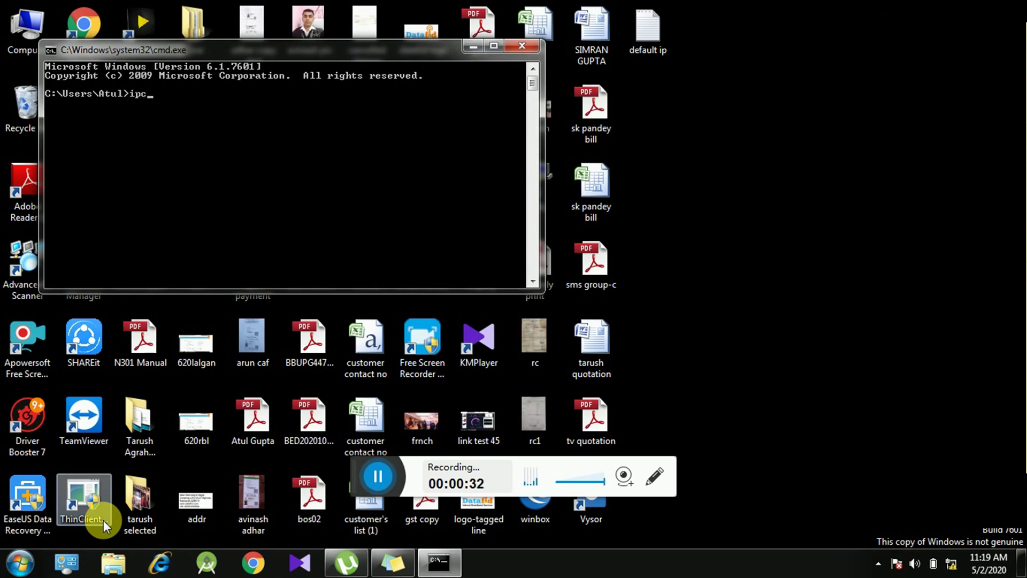
key(Return)
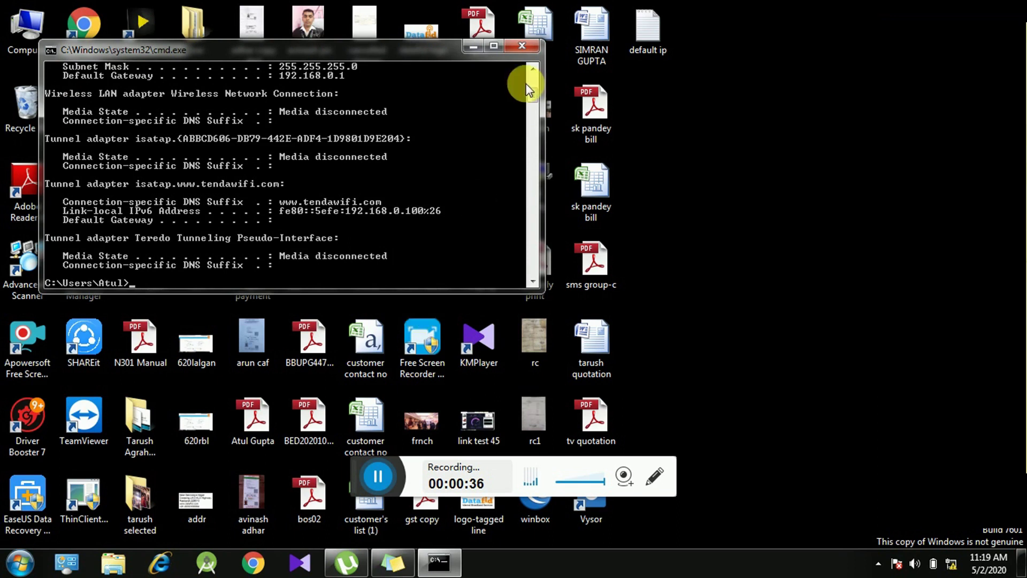
click(535, 68)
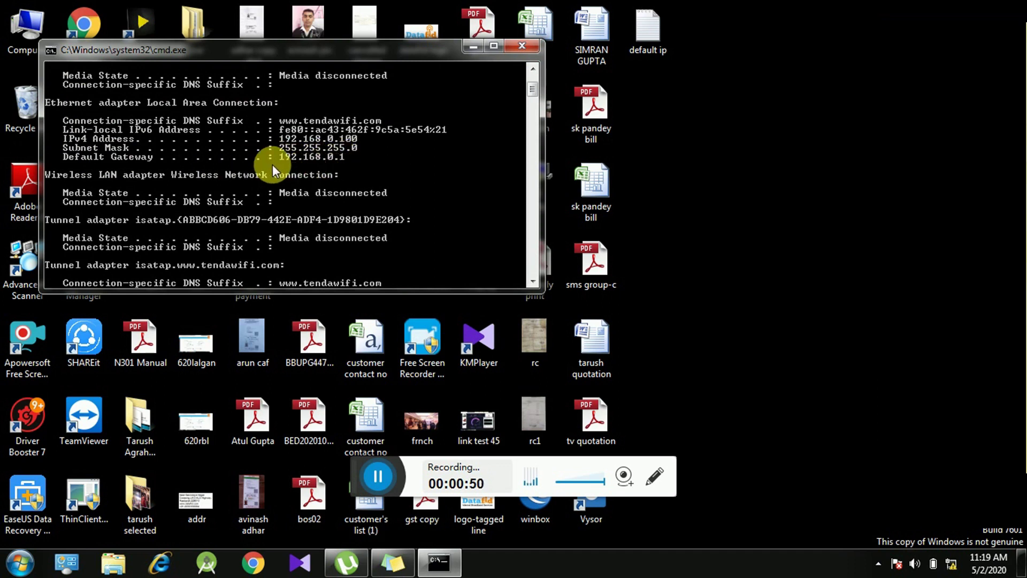
Step: Load the Tenda router's admin page at 192.168.0.1 in Chrome
click(261, 567)
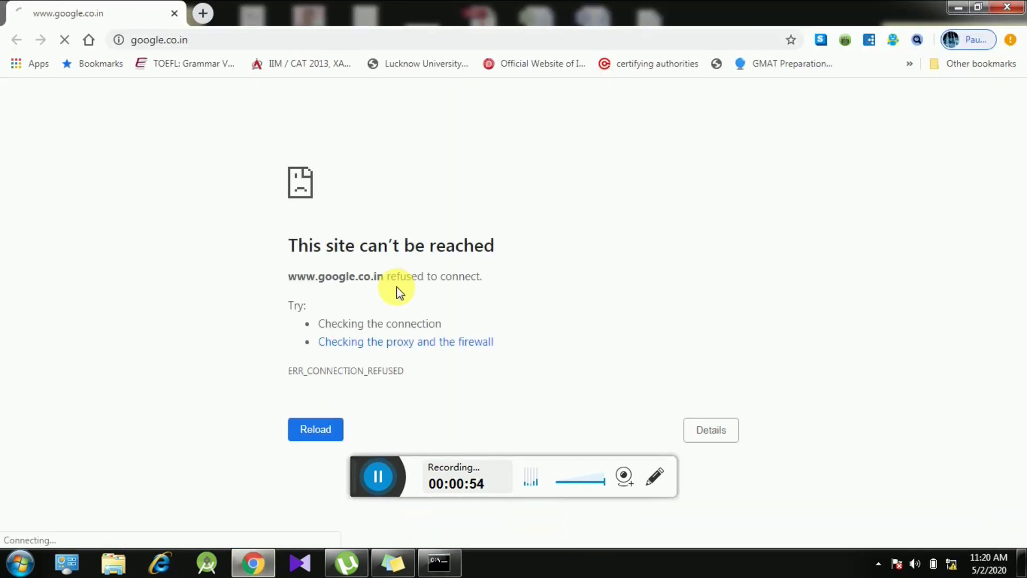
click(245, 42)
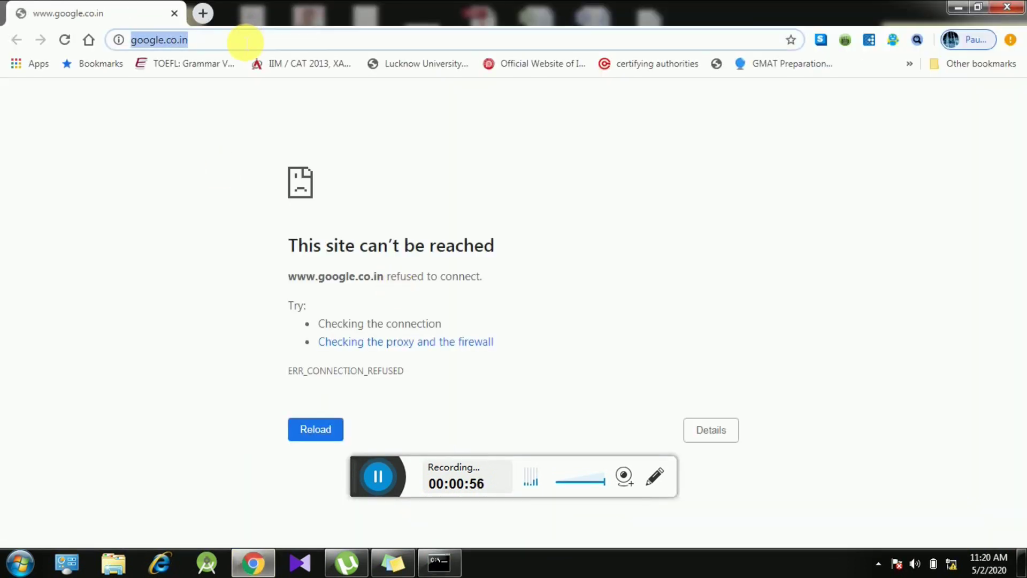
text(192.16)
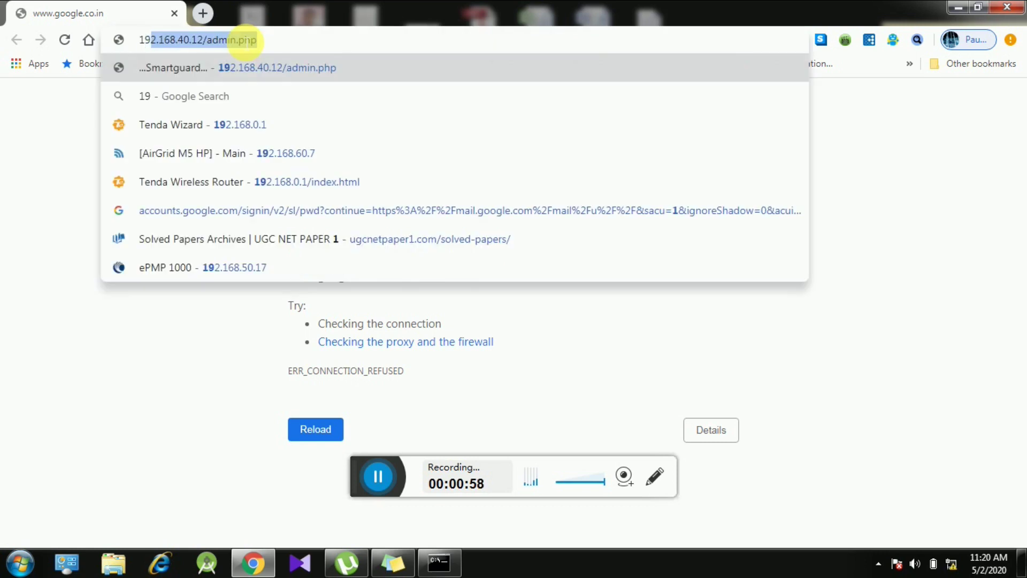
text(8.0)
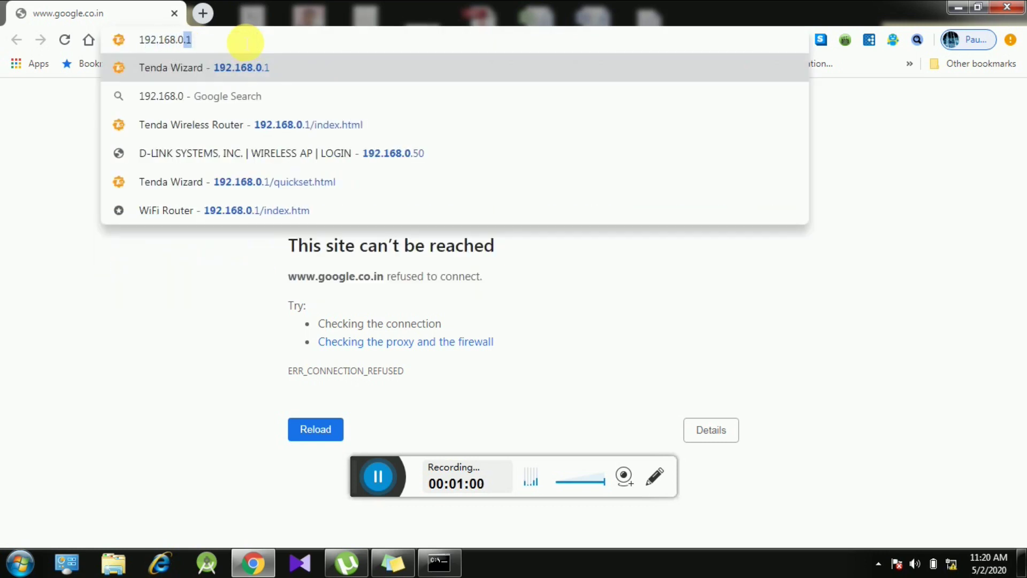
text(.)
key(Return)
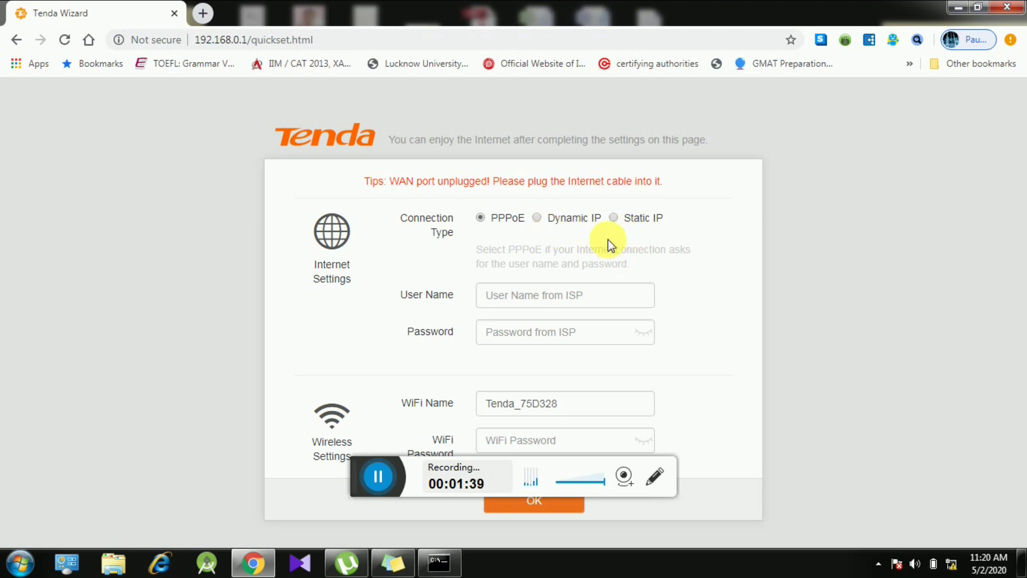
Step: Choose Static IP and enter IP 192.168.0.100, mask 255.255.255.0, the gateway, and DNS 8.8.8.8 / 8.8.4.4
click(612, 218)
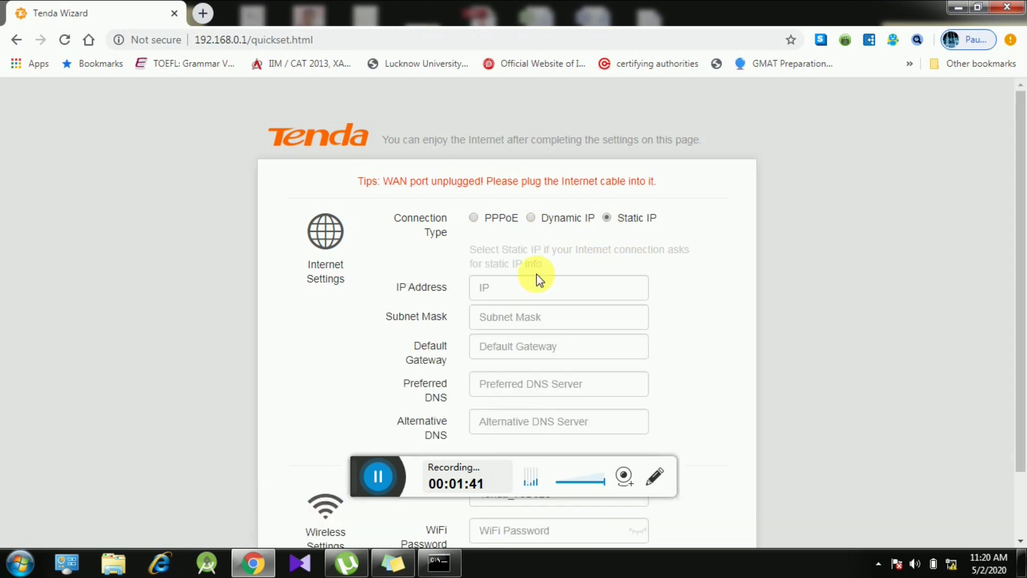
click(524, 292)
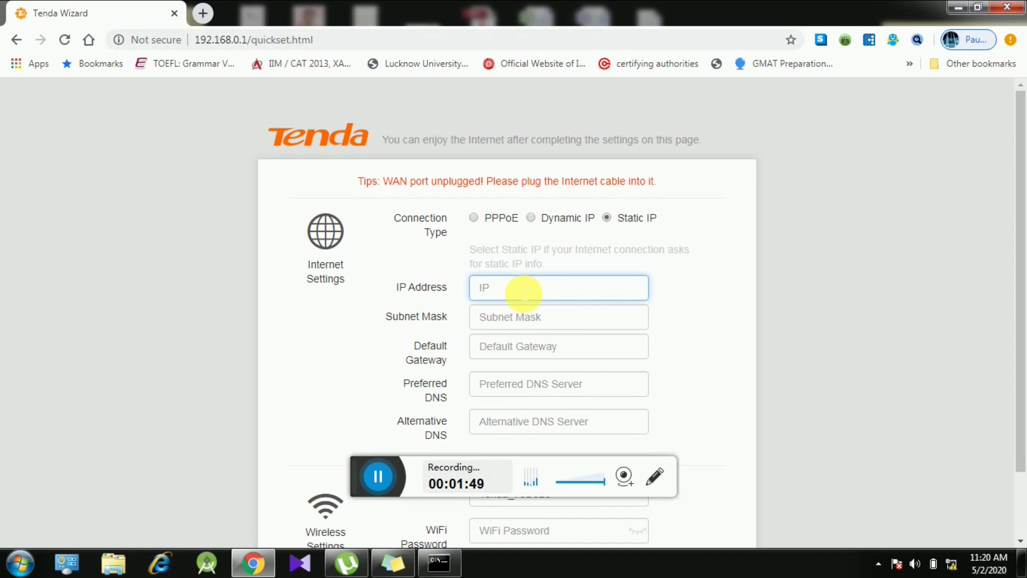
text(192.1)
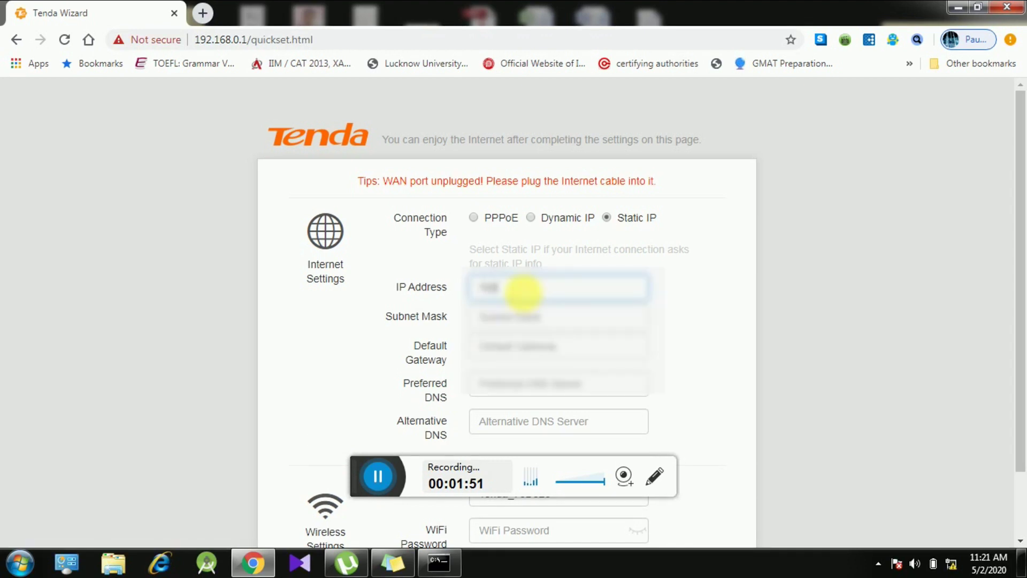
text(68.0.100)
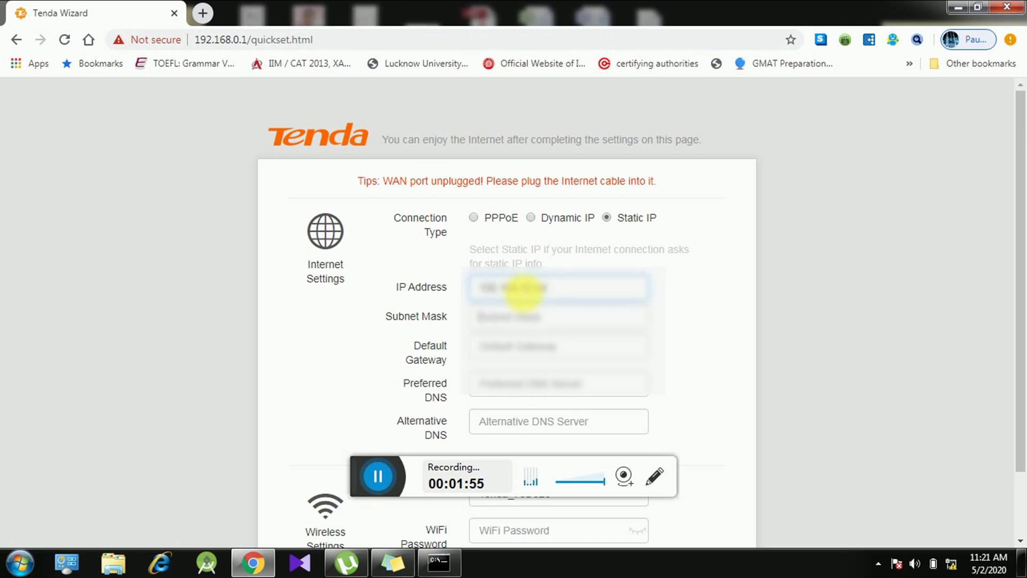
key(Tab)
text(255.255.255)
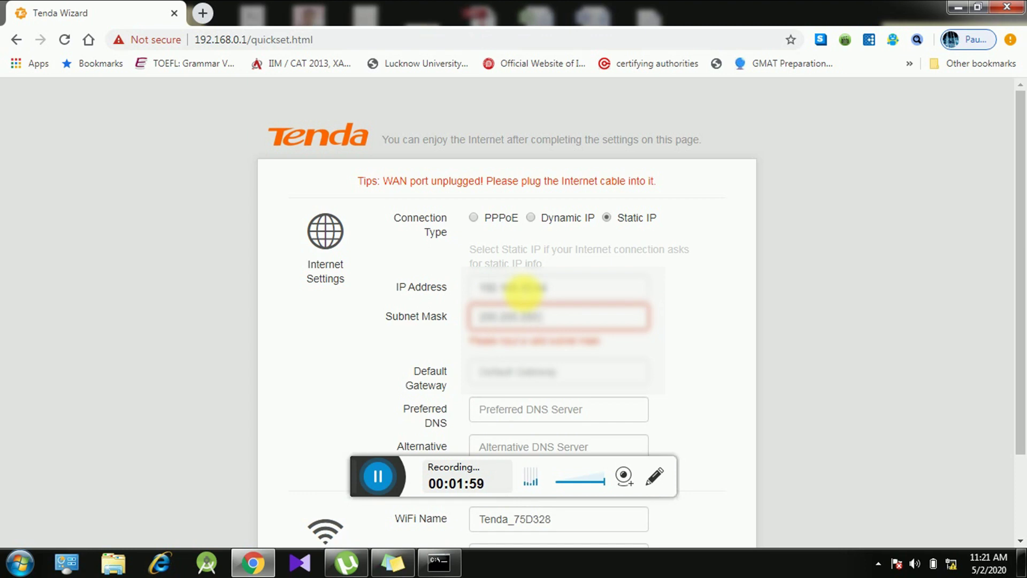
text(.0)
key(Tab)
text(192.168.0.1)
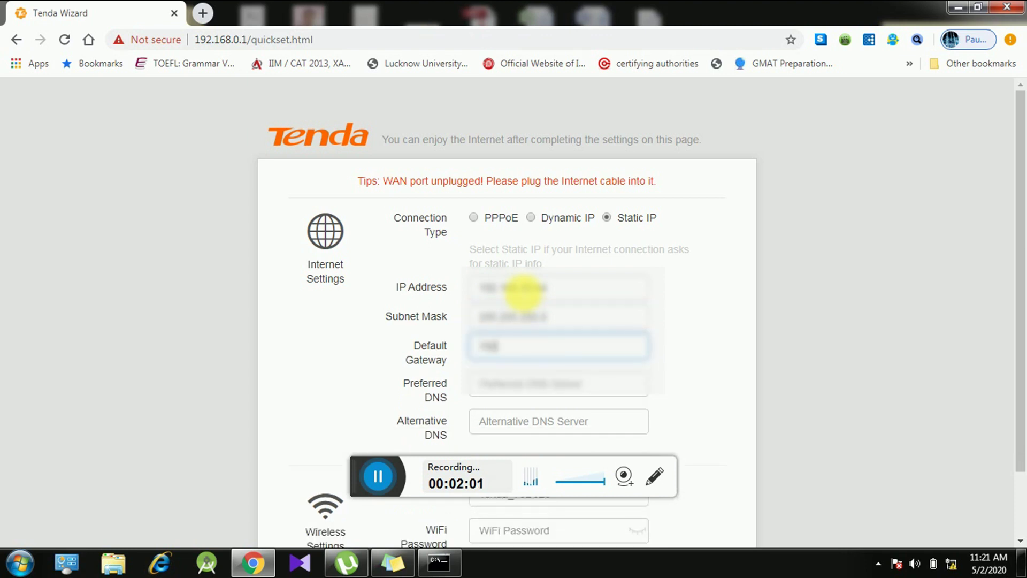
text(.12)
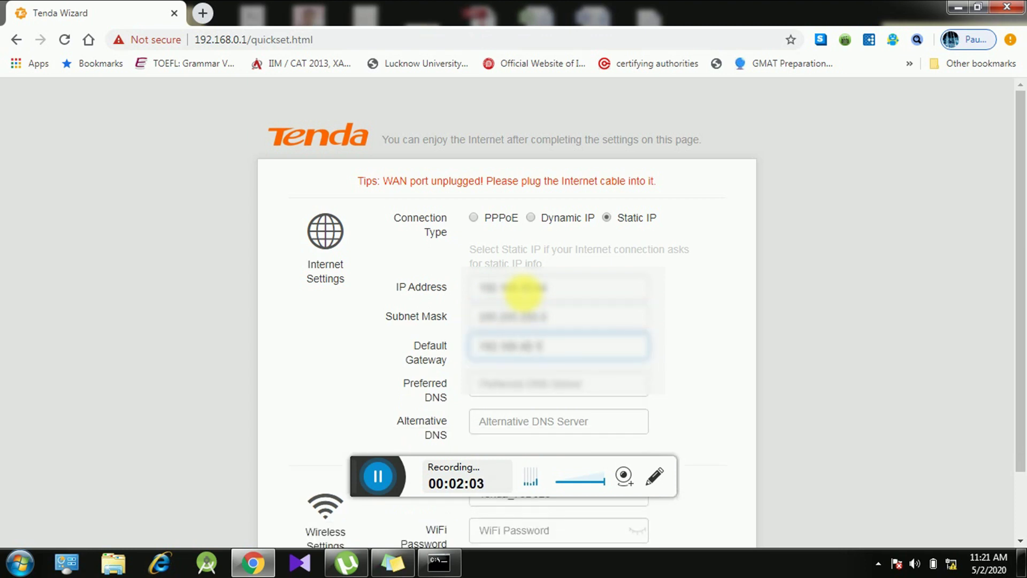
key(Tab)
text(8.8.8.8)
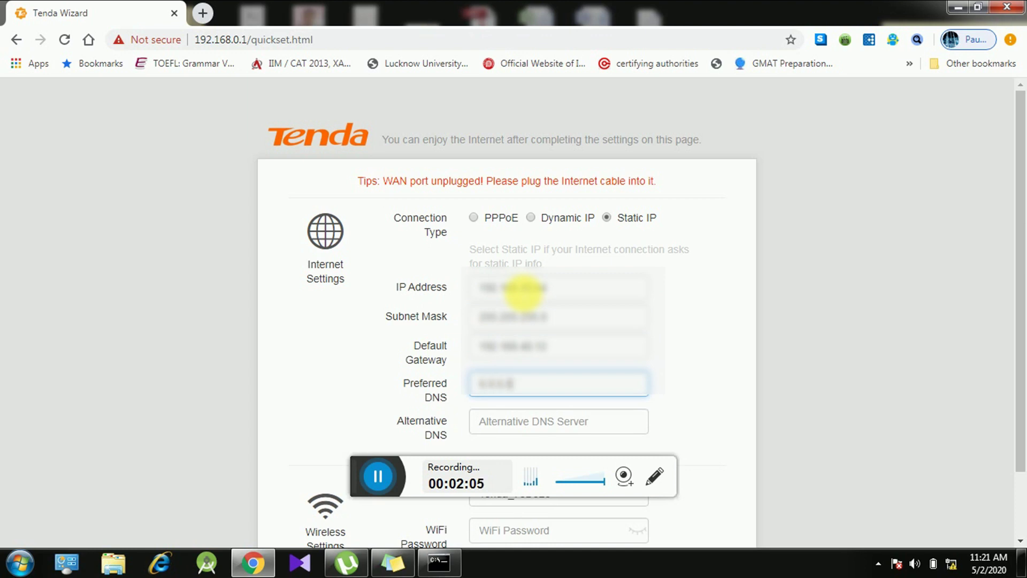
key(Tab)
text(8.8.4)
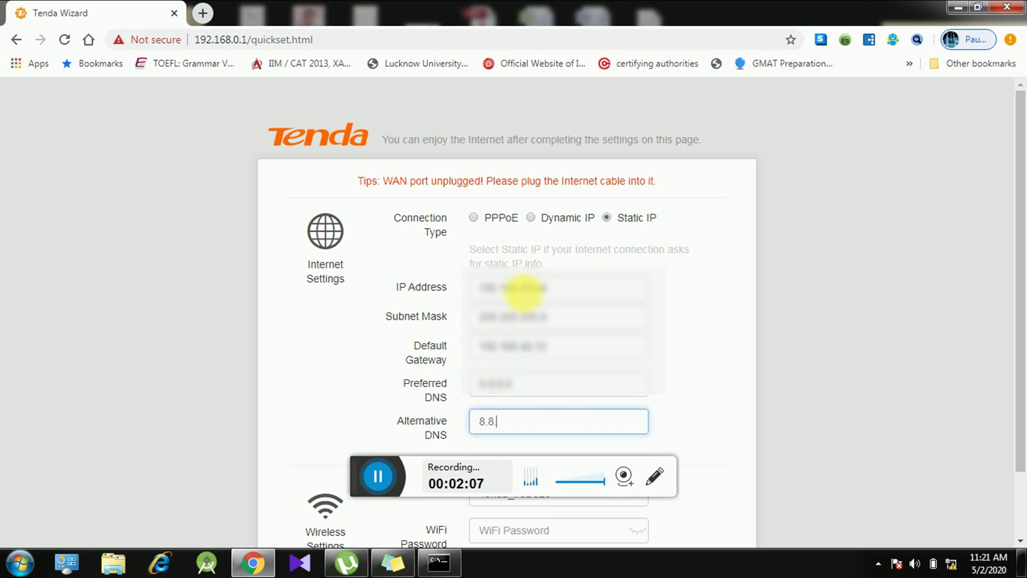
text(.4)
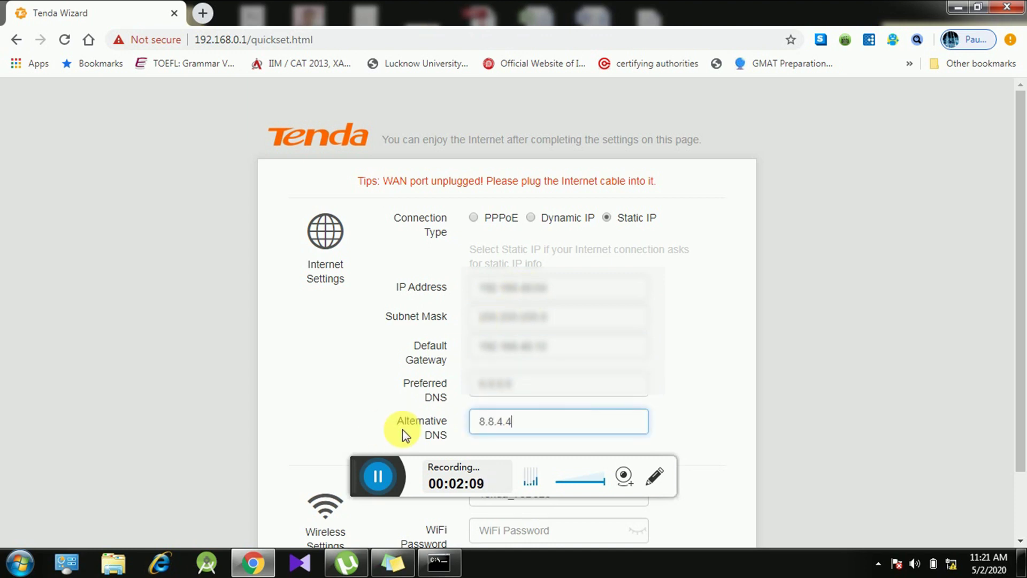
drag(1024, 293, 1019, 385)
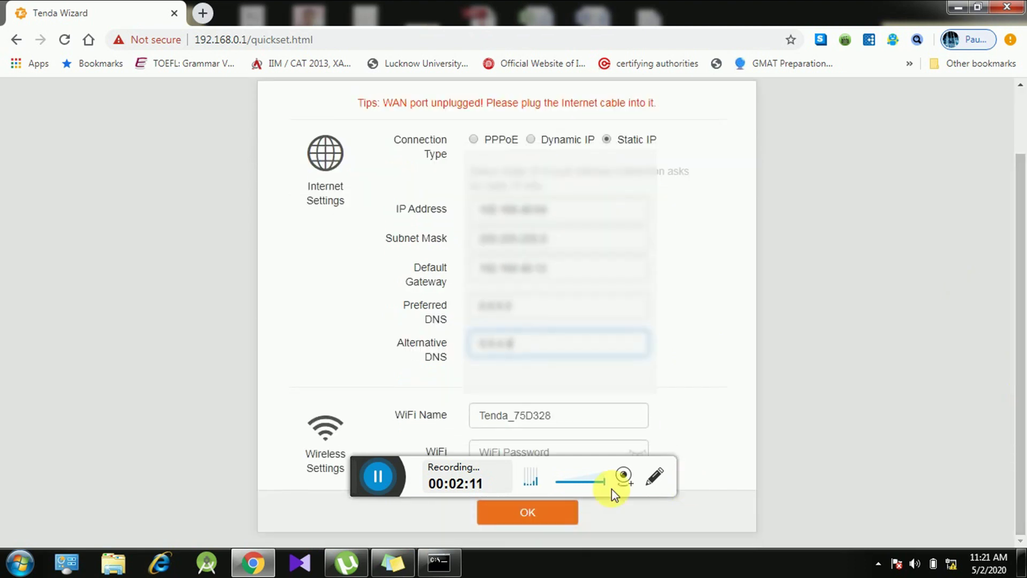
Step: Rename the WiFi to 'Tenda', set a WiFi password, and save the quick setup
click(420, 471)
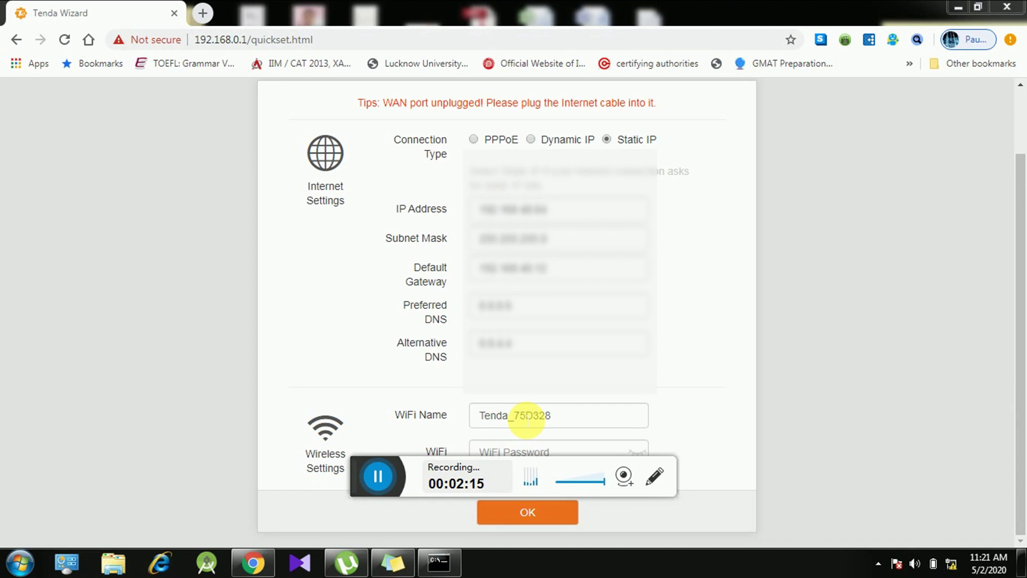
click(565, 417)
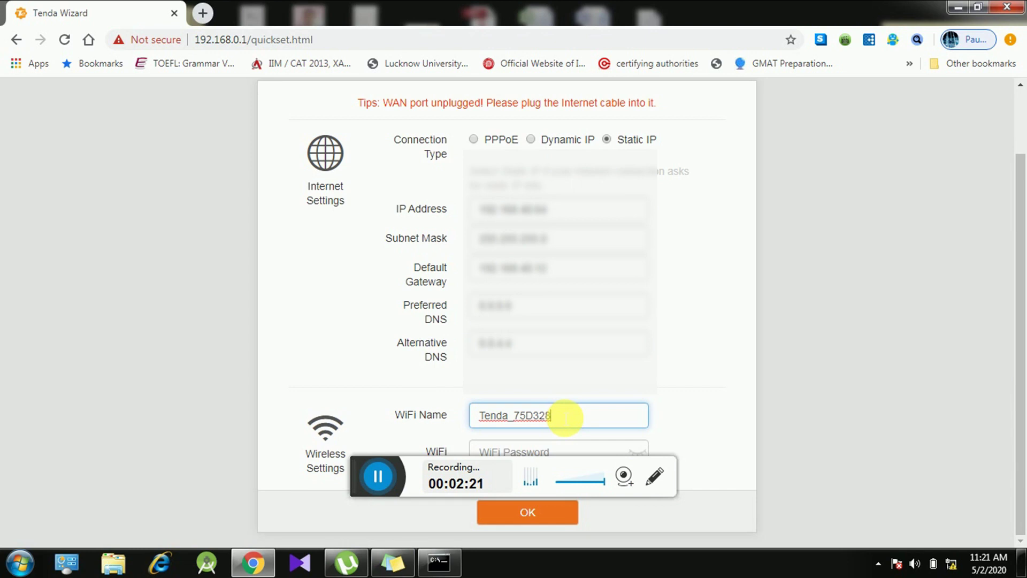
key(BackSpace)
key(BackSpace)
key(BackSpace)
key(BackSpace)
key(BackSpace)
key(BackSpace)
key(BackSpace)
double_click(565, 417)
click(564, 417)
key(Tab)
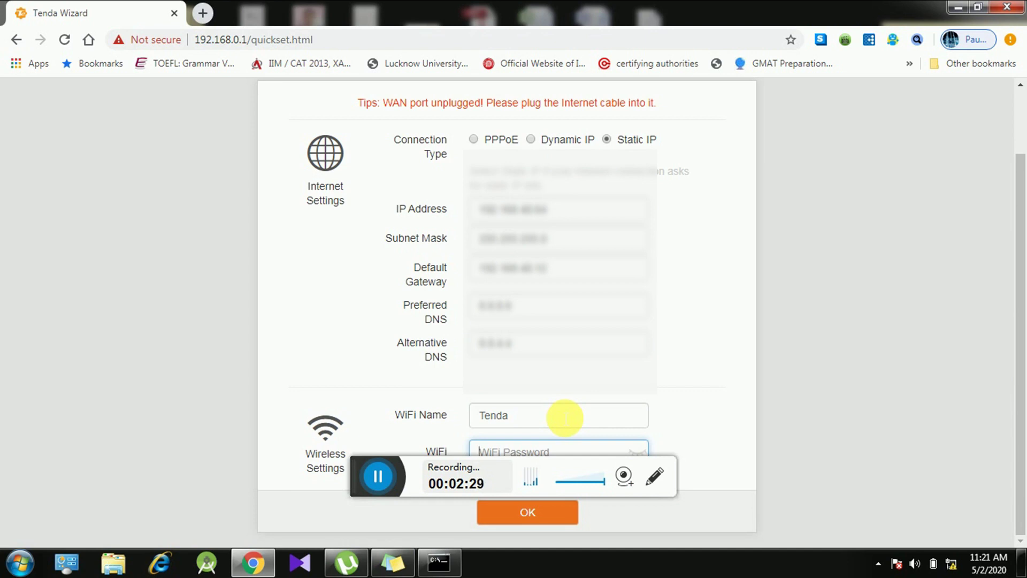
text(1234)
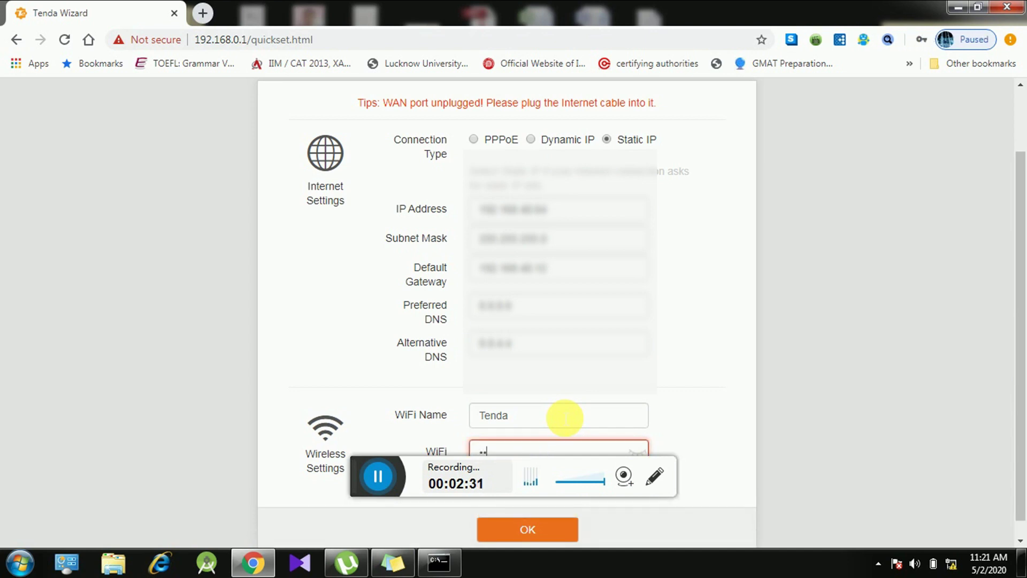
text(56789)
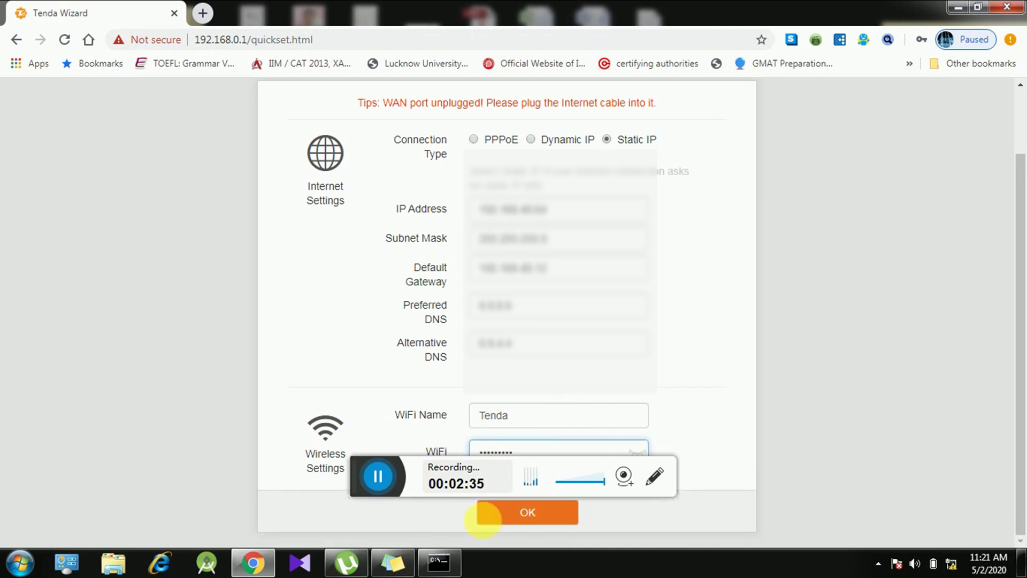
click(528, 515)
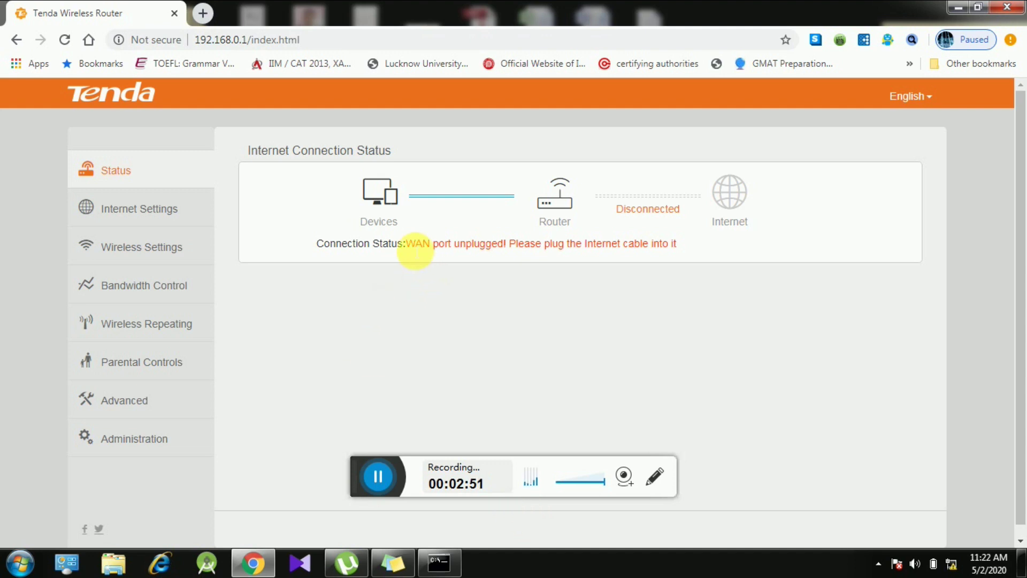
Step: Check the WAN port unplugged warning on the Status page while the connection comes up
drag(407, 246, 506, 251)
click(499, 257)
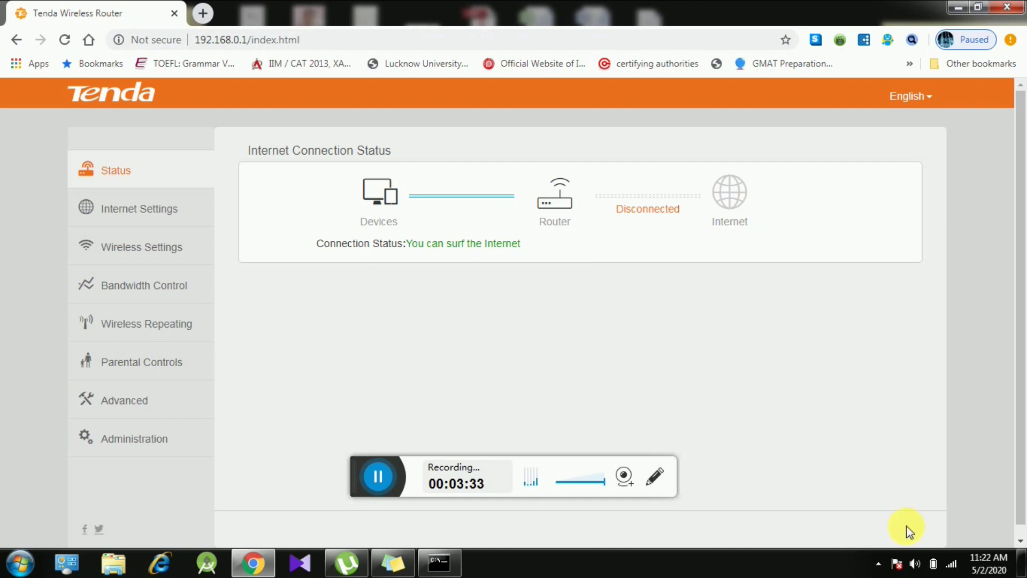
Step: Close Command Prompt and reload the router Status page at 192.168.0.1 in Chrome
mouse_move(952, 571)
click(1007, 7)
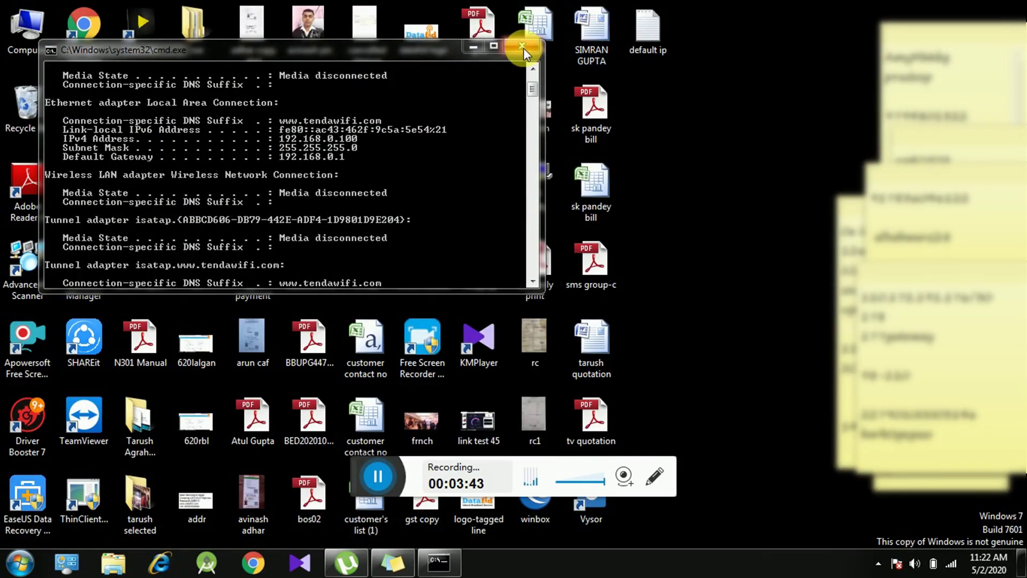
click(521, 45)
click(256, 559)
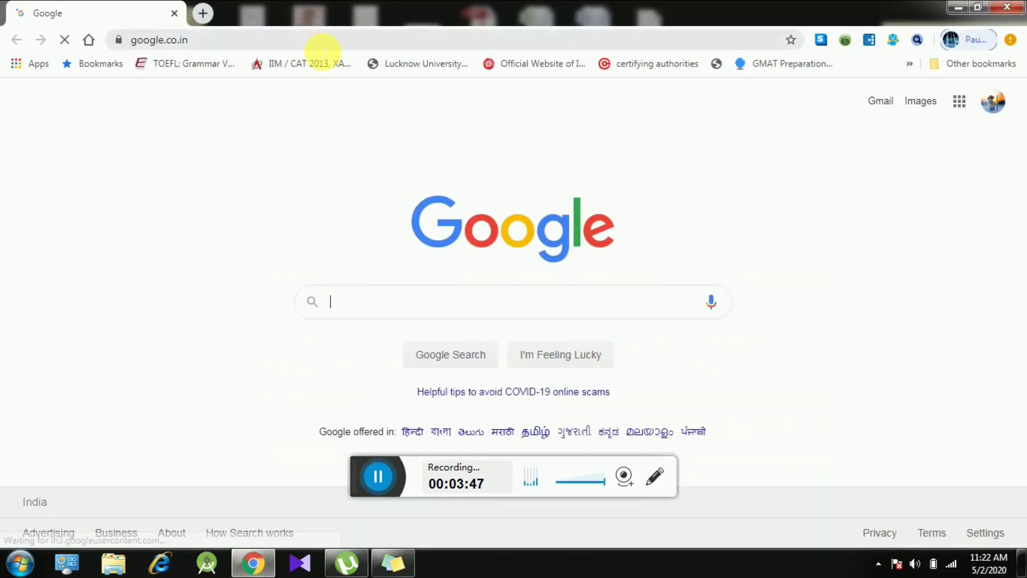
click(321, 43)
text(192.168.0.)
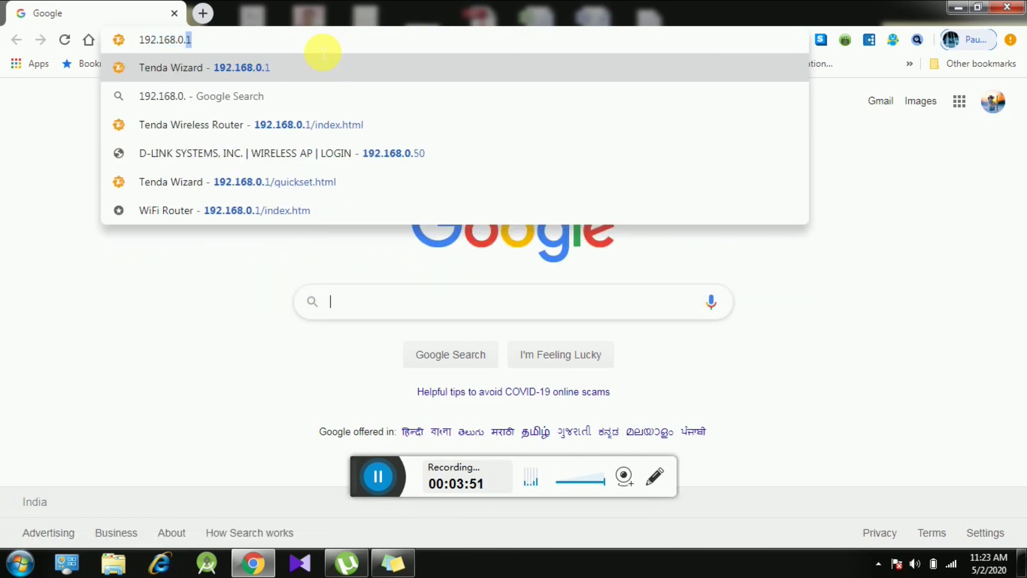
key(Return)
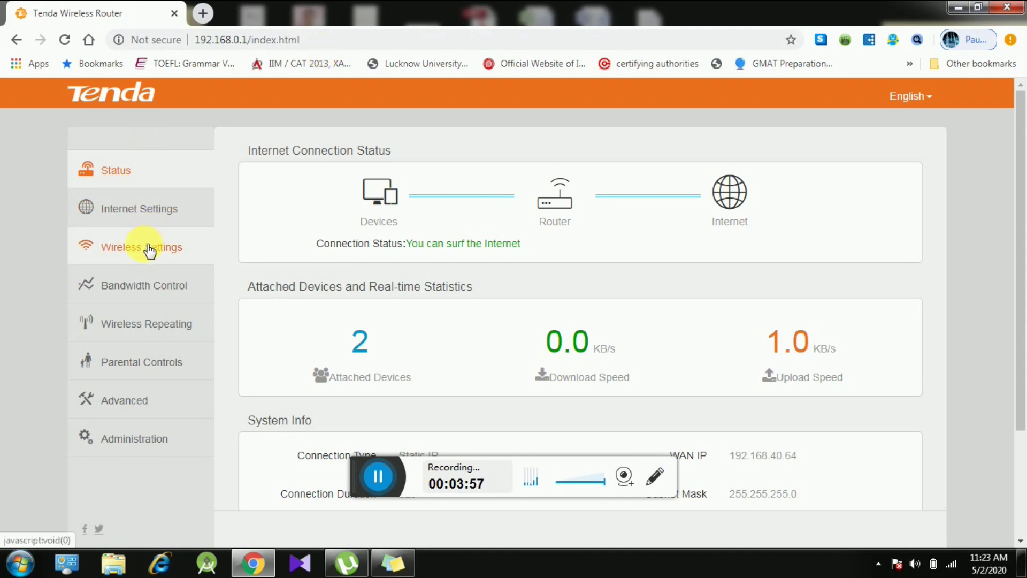
Step: In Wireless Settings, reveal the WiFi password and change its last characters to a new value
click(182, 256)
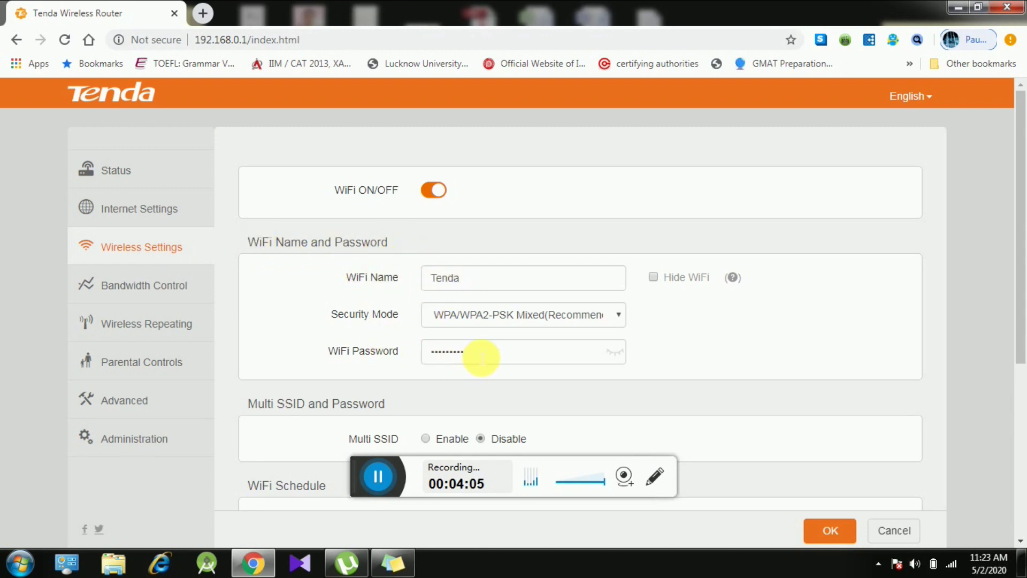
drag(1020, 243, 1022, 303)
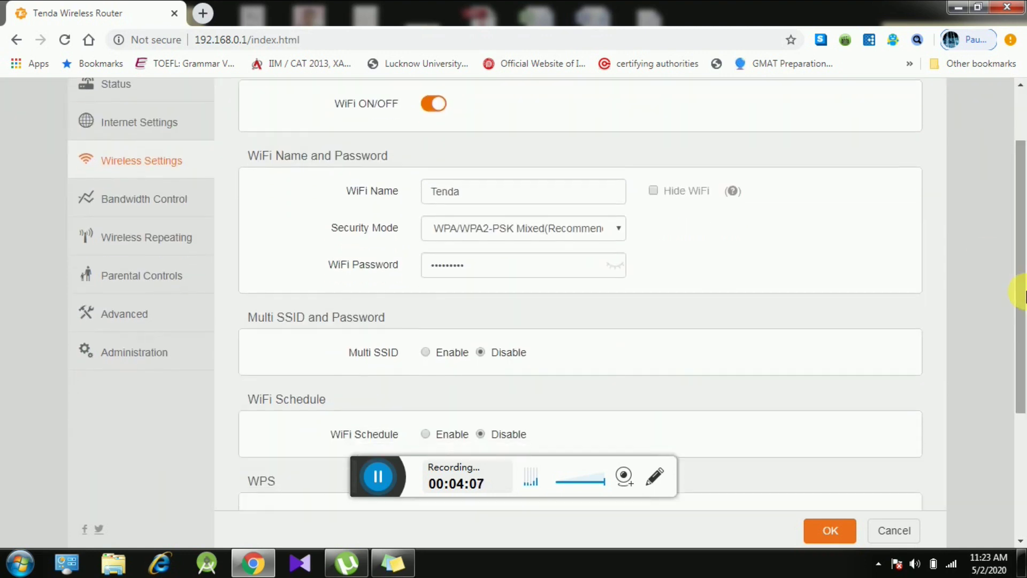
click(542, 274)
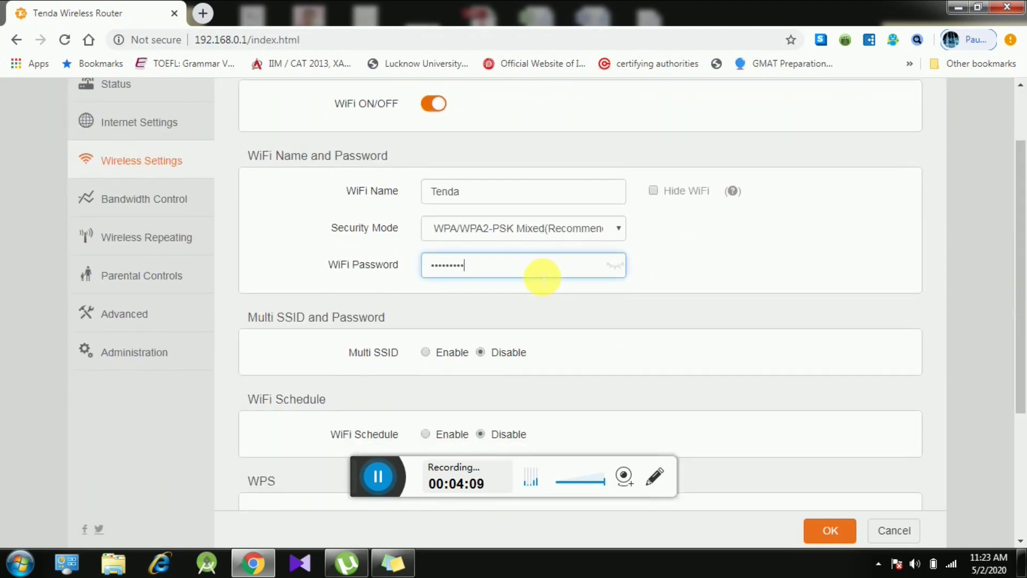
click(615, 266)
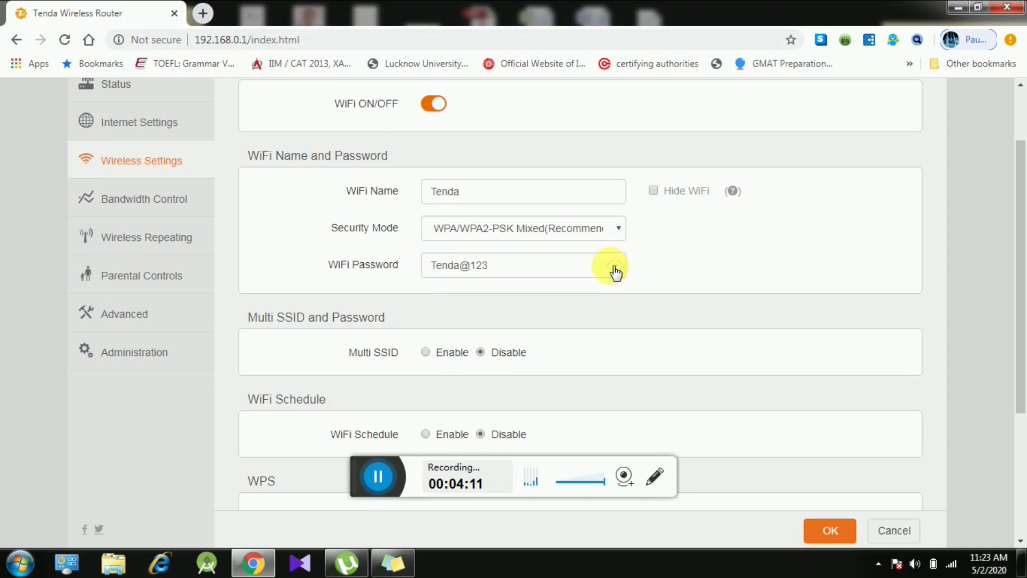
click(564, 272)
key(BackSpace)
key(BackSpace)
key(BackSpace)
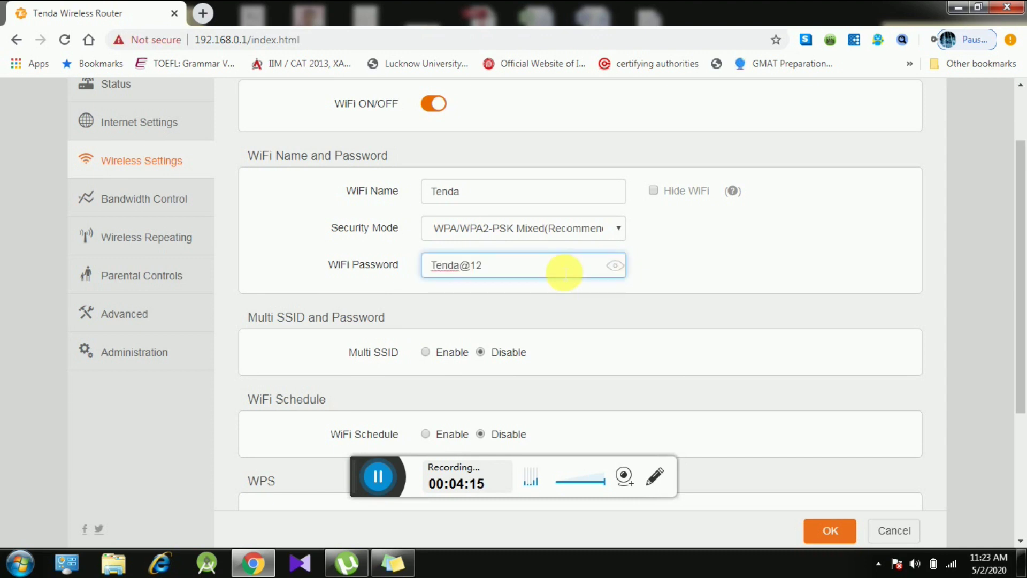
text(456)
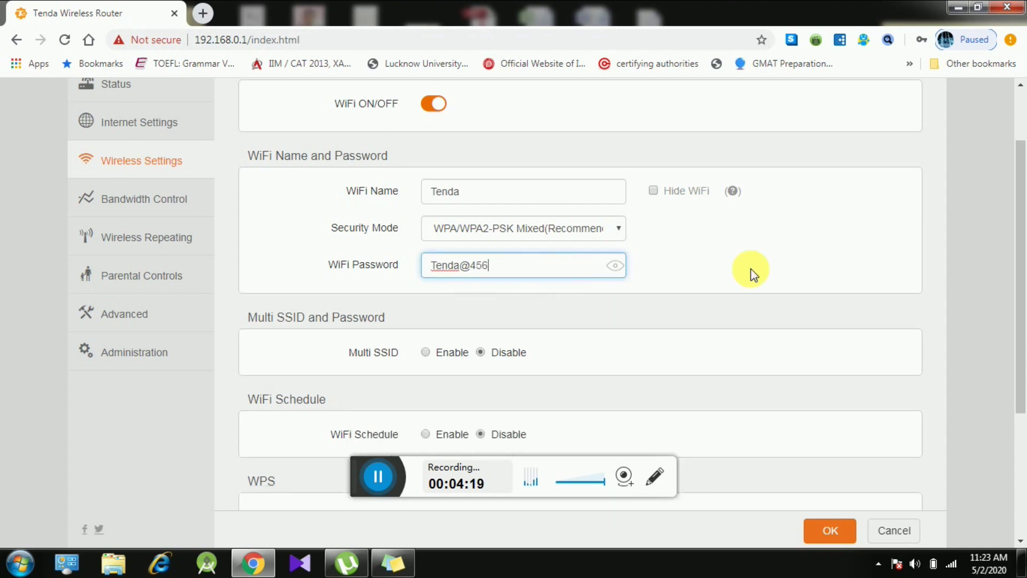
Step: Save the new wireless password, accepting the disconnect warning
click(705, 307)
click(816, 532)
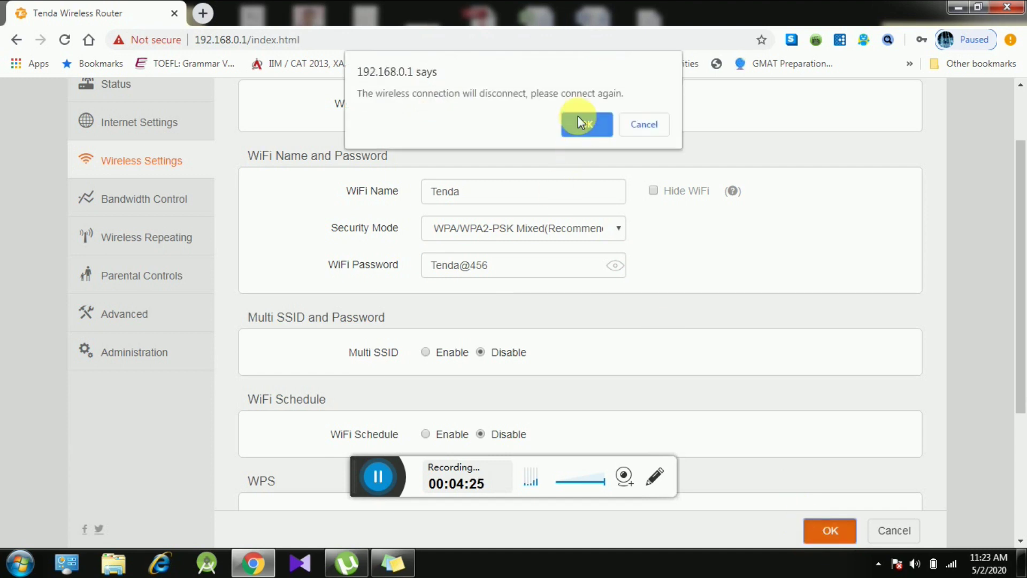
click(579, 120)
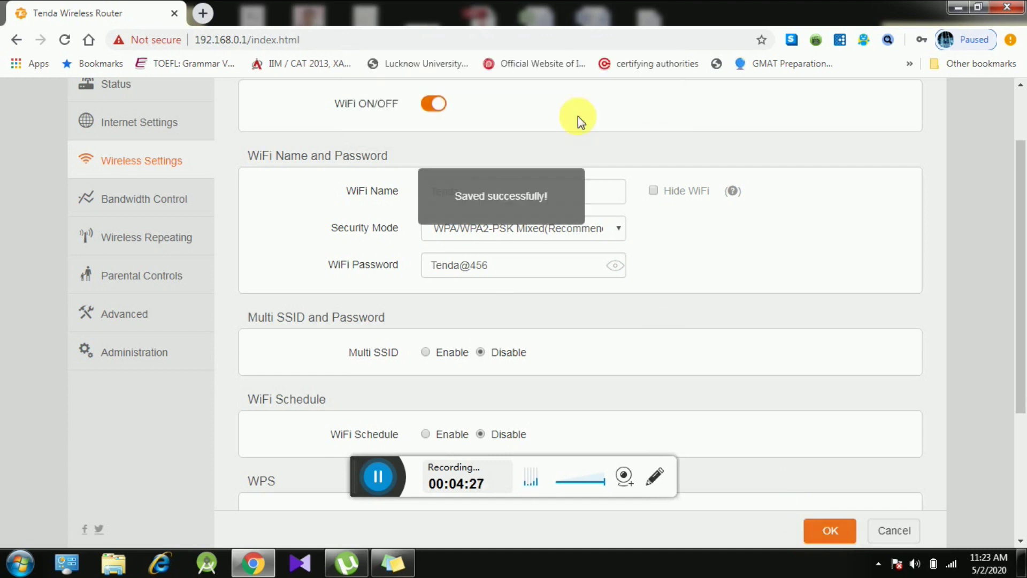